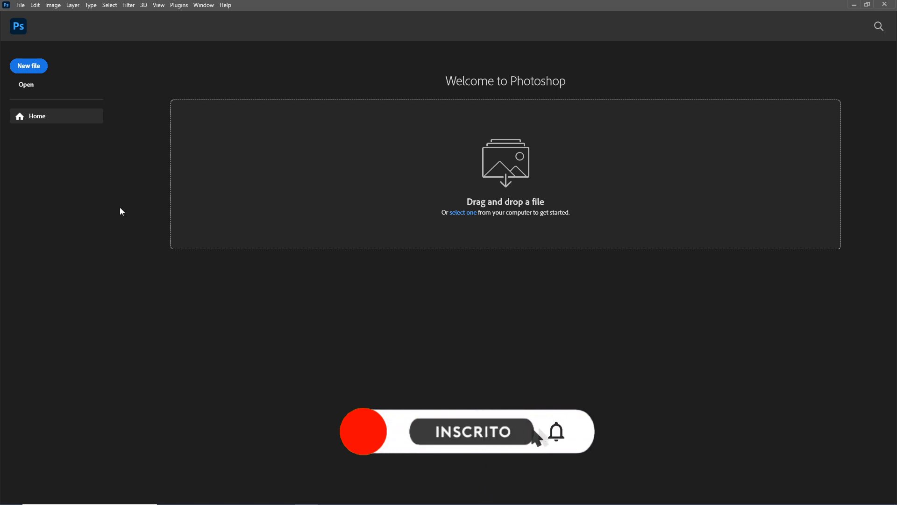
# - Create a new document from the Web Large preset, 1920 x 1080 px at 72 ppi
pyautogui.click(21, 6)
pyautogui.click(30, 15)
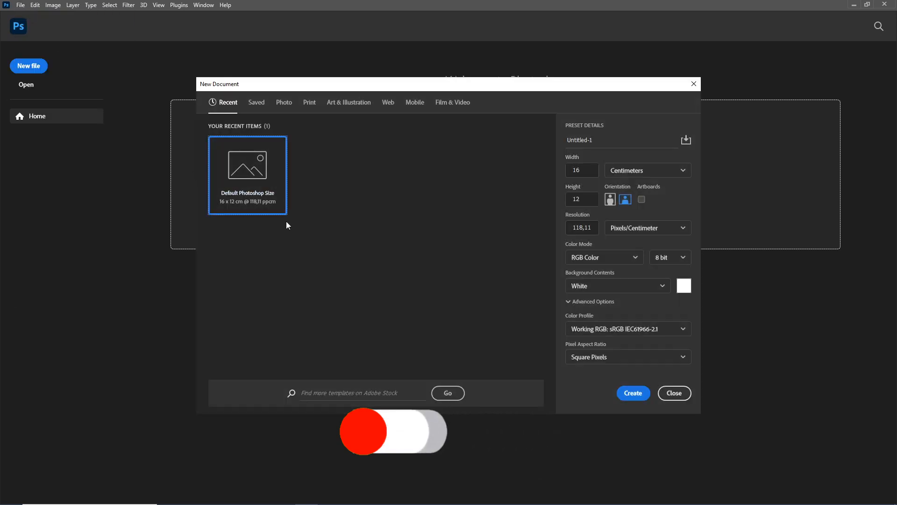
pyautogui.click(388, 102)
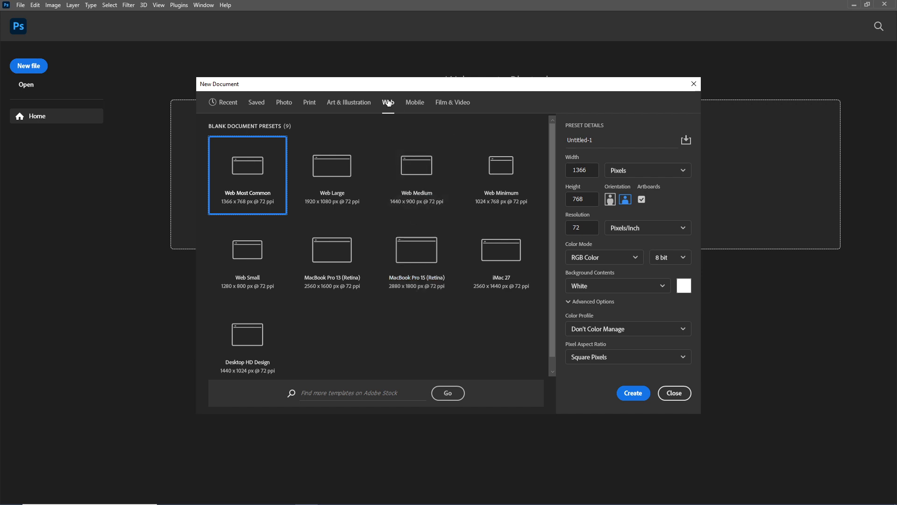
pyautogui.click(359, 183)
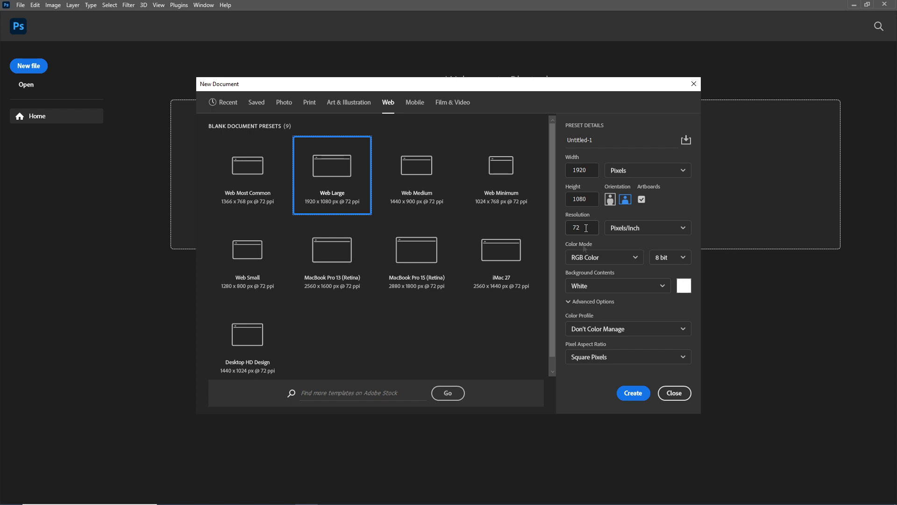
pyautogui.click(627, 394)
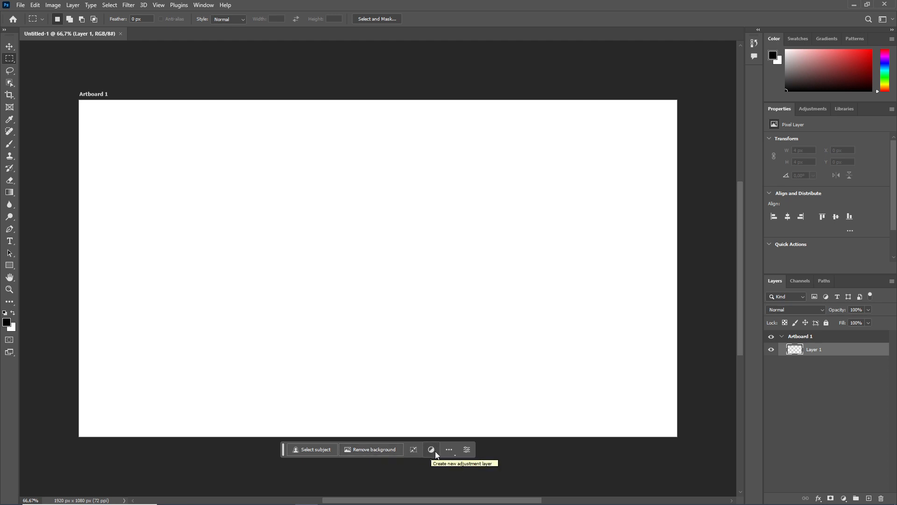
pyautogui.click(449, 452)
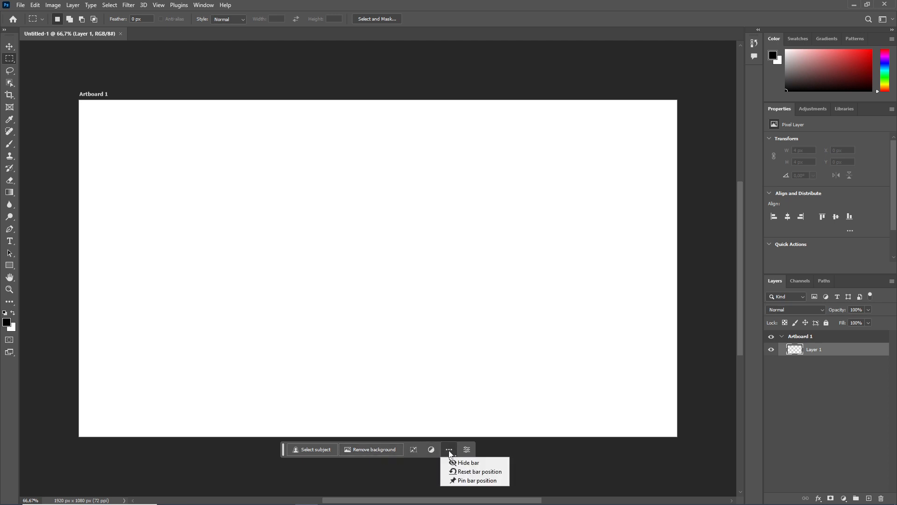
pyautogui.click(8, 72)
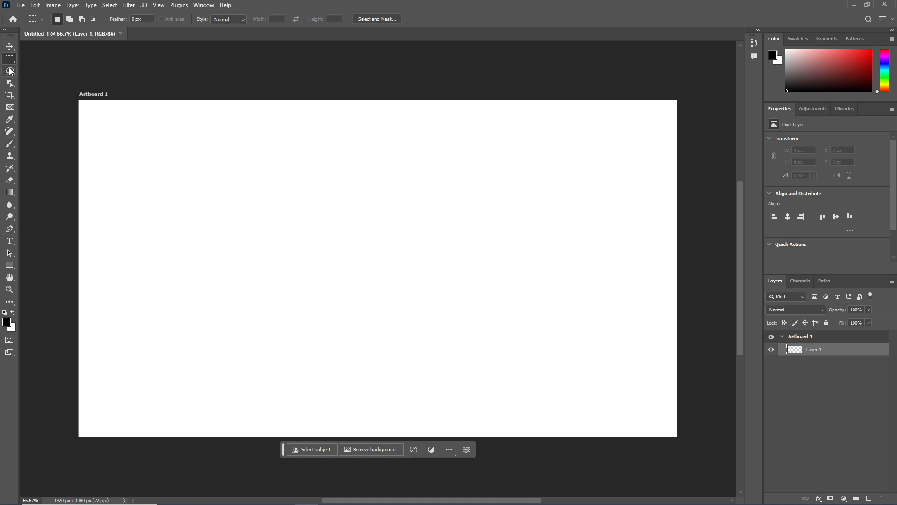
pyautogui.click(9, 83)
pyautogui.click(9, 107)
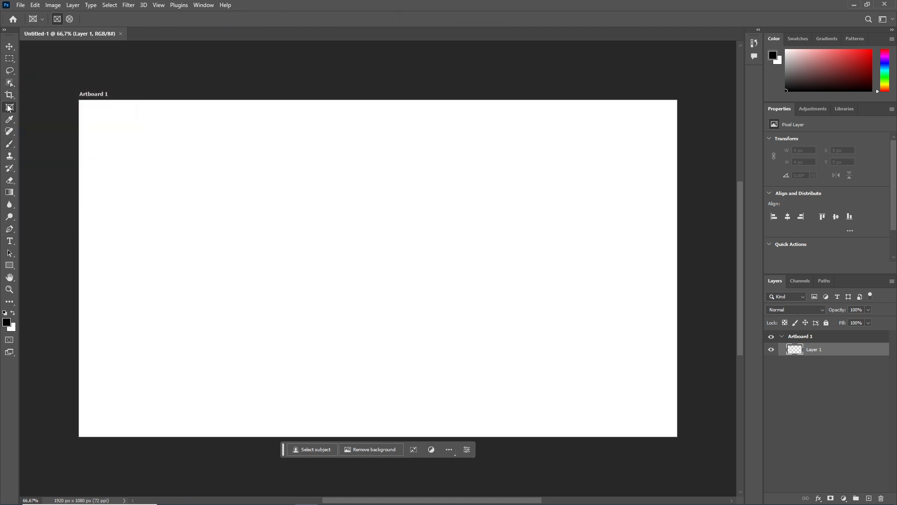
pyautogui.click(9, 58)
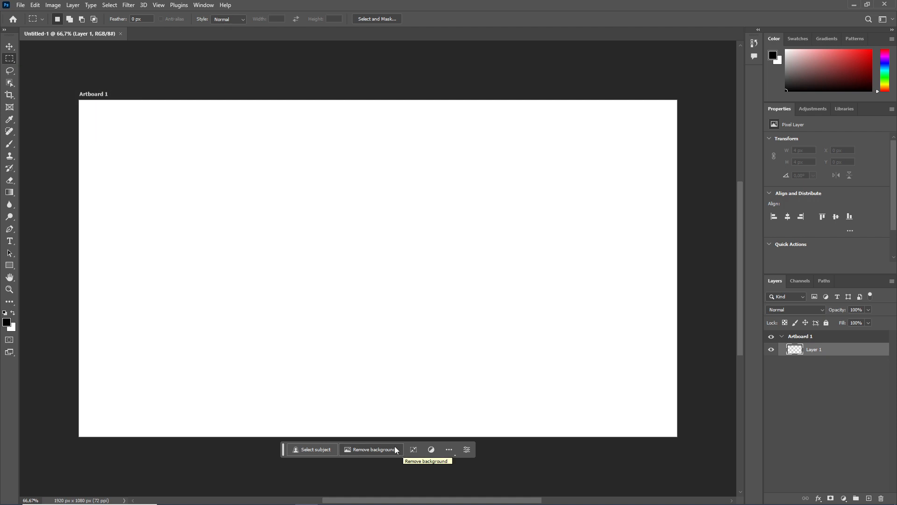
# - Add a "Lorem Ipsum" placeholder text layer in the left half of the artboard
pyautogui.click(10, 241)
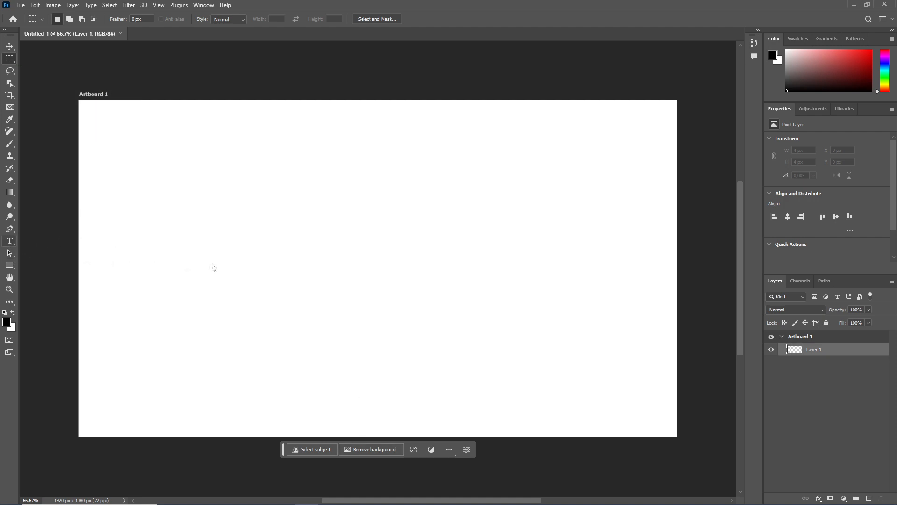
pyautogui.click(212, 262)
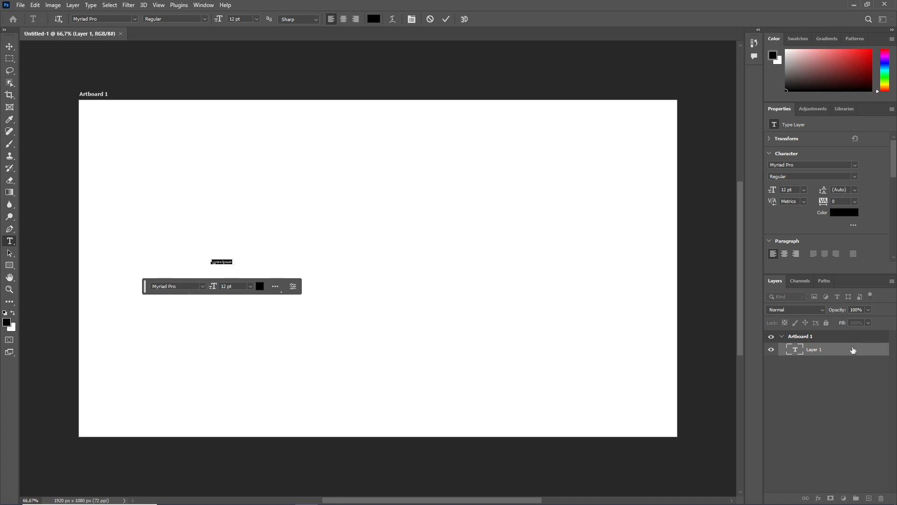
pyautogui.click(838, 348)
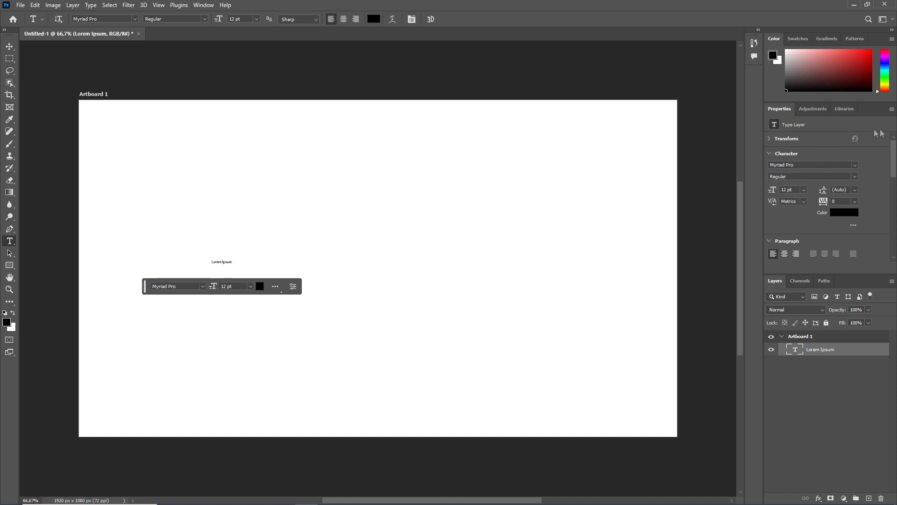
# - Close the panel group that holds Properties, Adjustments and Libraries
pyautogui.click(892, 110)
pyautogui.click(871, 136)
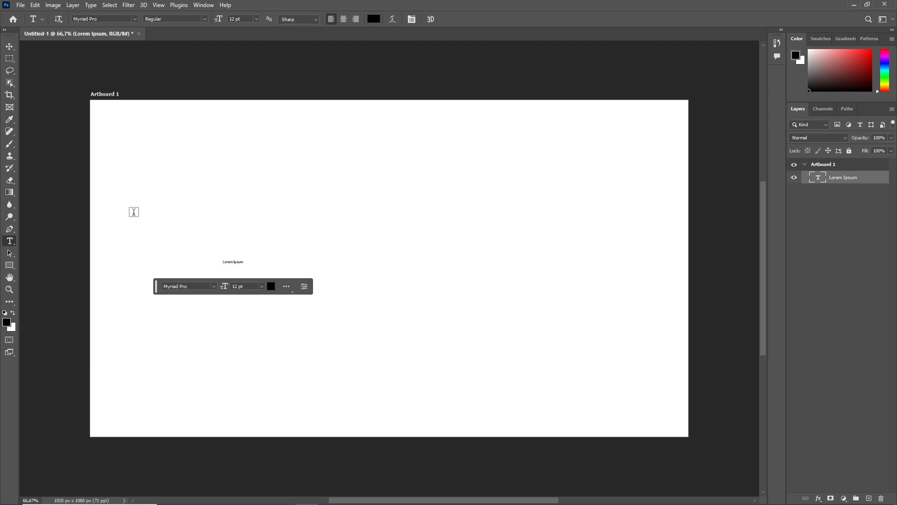
# - Move the Lorem Ipsum text up and to the right, towards the upper middle of the artboard
pyautogui.moveTo(15, 37); pyautogui.dragTo(5, 77)
pyautogui.click(7, 44)
pyautogui.moveTo(242, 244); pyautogui.dragTo(359, 183)
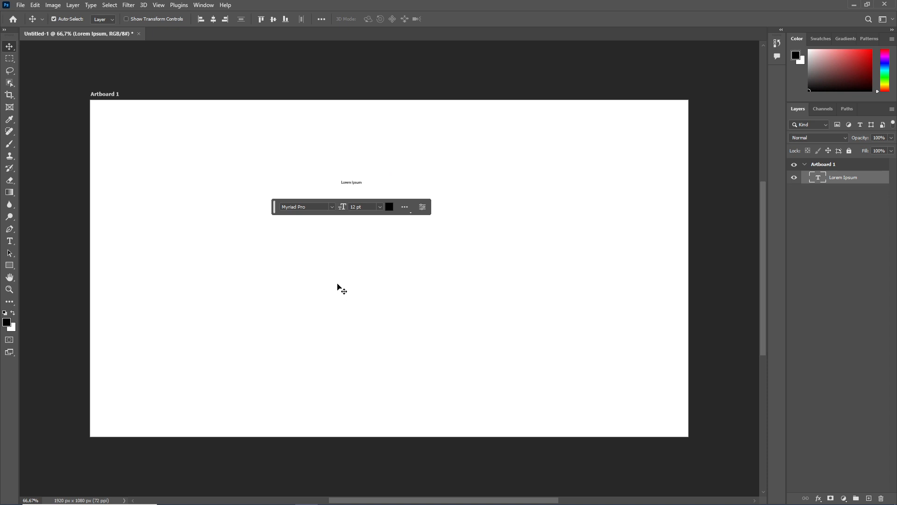
# - Turn off Auto-Select for the Move tool and set its selection target to Layer
pyautogui.click(53, 19)
pyautogui.click(104, 19)
pyautogui.click(109, 28)
pyautogui.click(108, 20)
pyautogui.click(111, 35)
# - Show the Properties panel again and detach it from its group as a floating panel
pyautogui.click(205, 8)
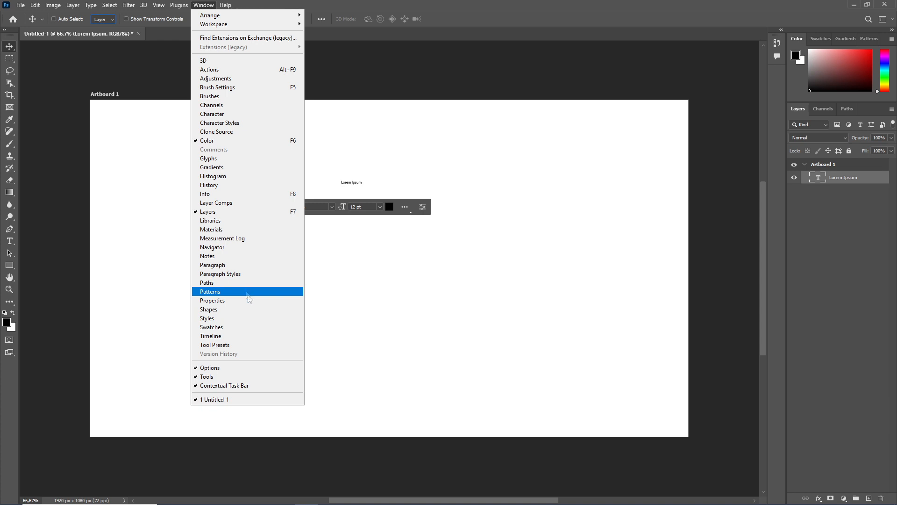
pyautogui.click(249, 300)
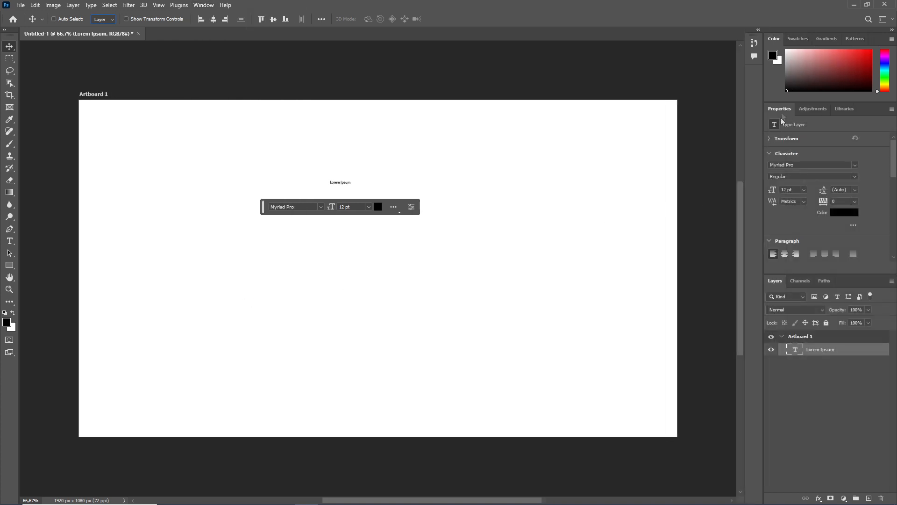
pyautogui.moveTo(782, 112); pyautogui.dragTo(738, 94)
# - Close the remaining Adjustments and Libraries group and dock Properties in the collapsed icon column, expanding it from its icon
pyautogui.click(892, 109)
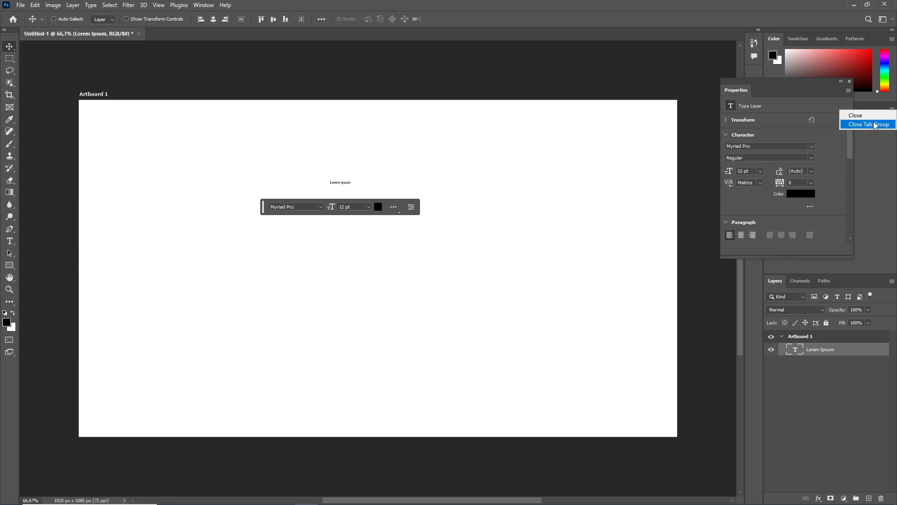
pyautogui.click(875, 125)
pyautogui.moveTo(790, 87); pyautogui.dragTo(663, 116)
pyautogui.moveTo(607, 120); pyautogui.dragTo(774, 81)
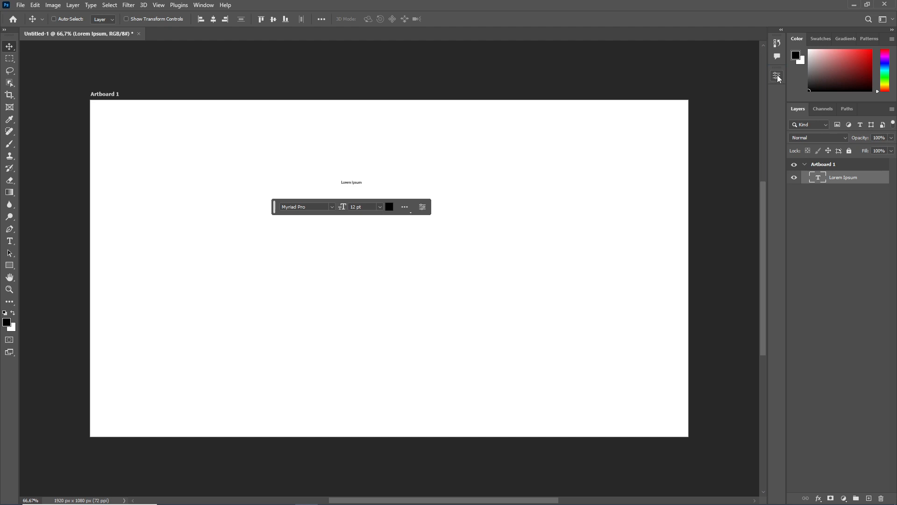
pyautogui.click(777, 76)
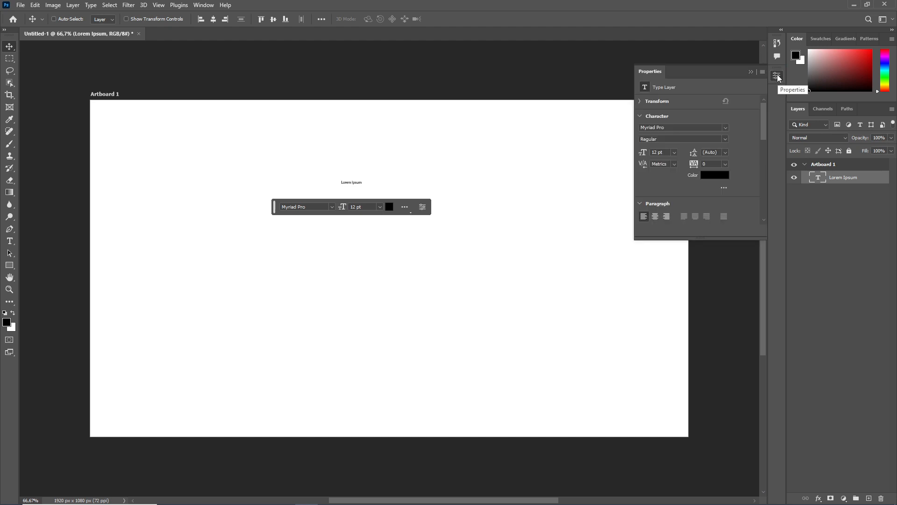
# - Save the current panel layout as a new workspace named with the owner's first name
pyautogui.click(891, 21)
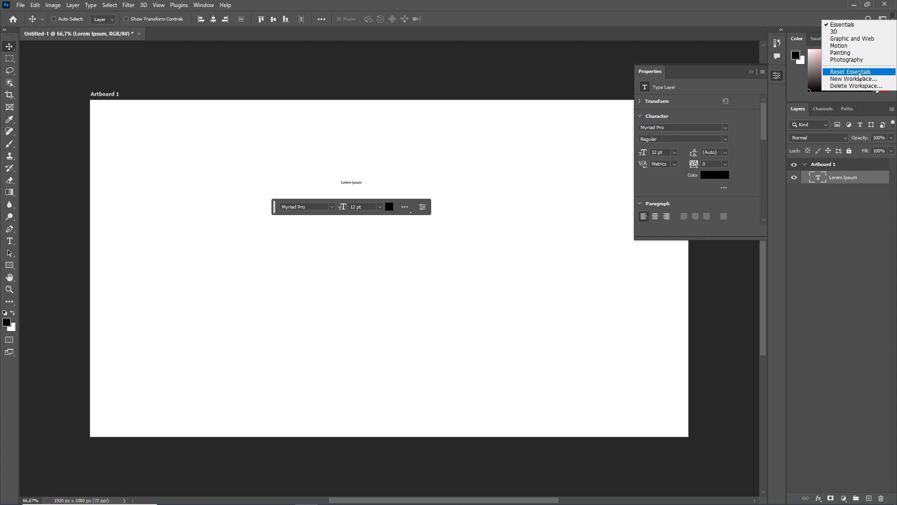
pyautogui.click(866, 79)
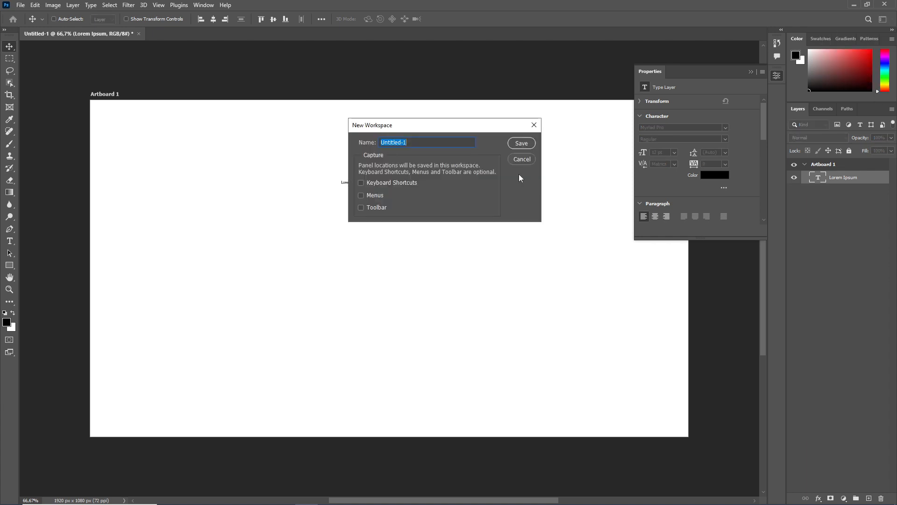
pyautogui.write('Alef')
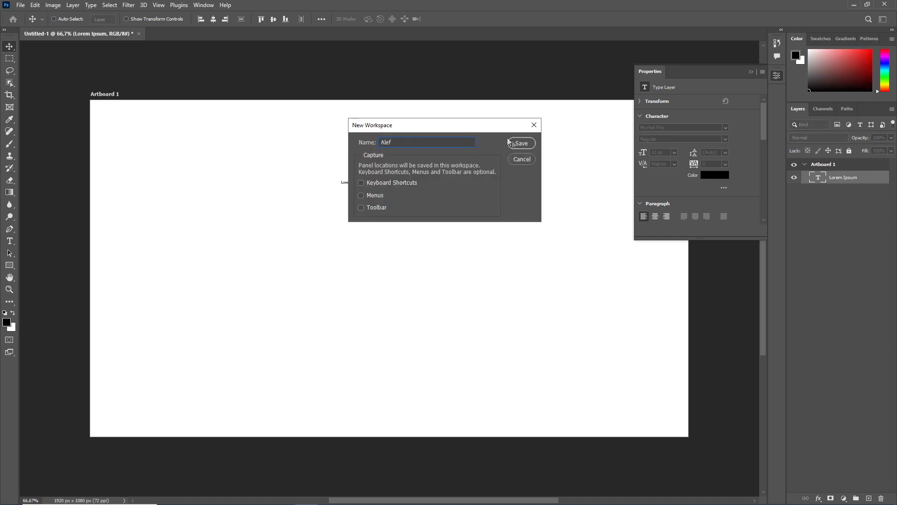
pyautogui.click(519, 143)
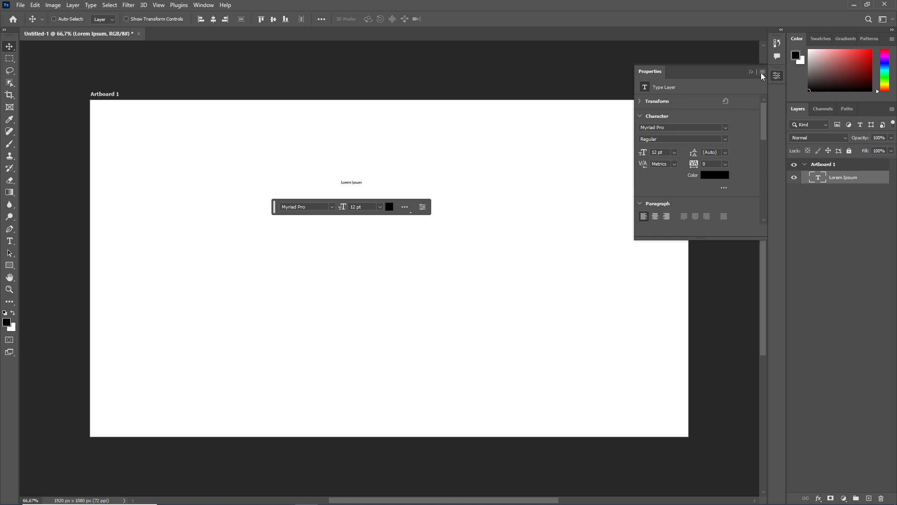
# - Clear the interface by closing the Color group, the toolbar and the Layers group, and collapsing Properties
pyautogui.click(892, 39)
pyautogui.click(864, 219)
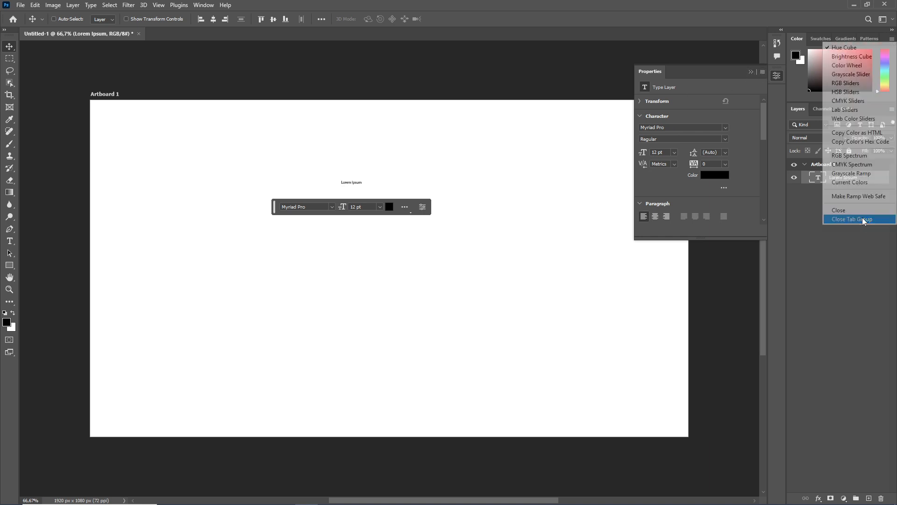
pyautogui.moveTo(9, 38); pyautogui.dragTo(218, 79)
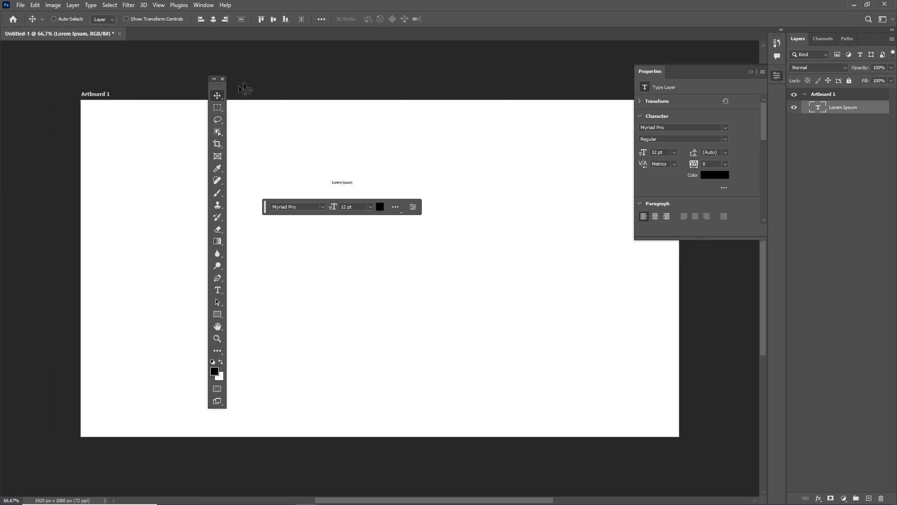
pyautogui.click(228, 81)
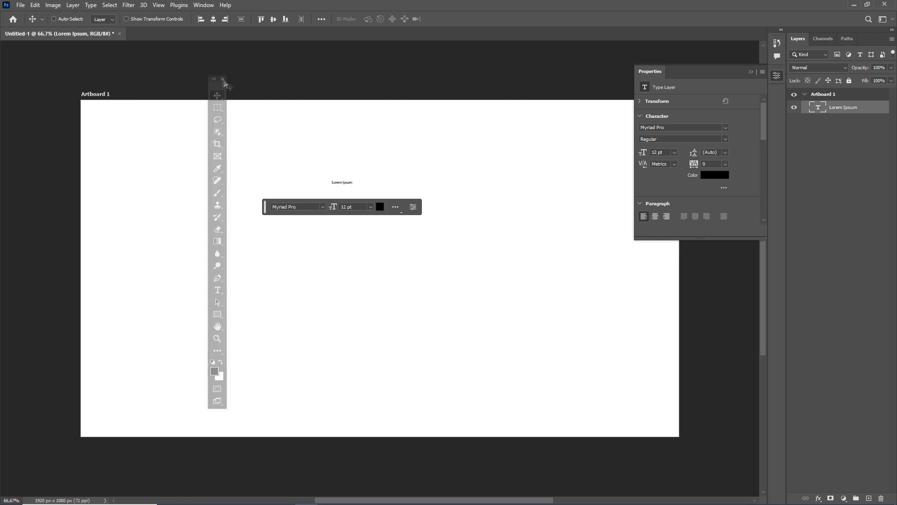
pyautogui.click(752, 72)
pyautogui.click(892, 39)
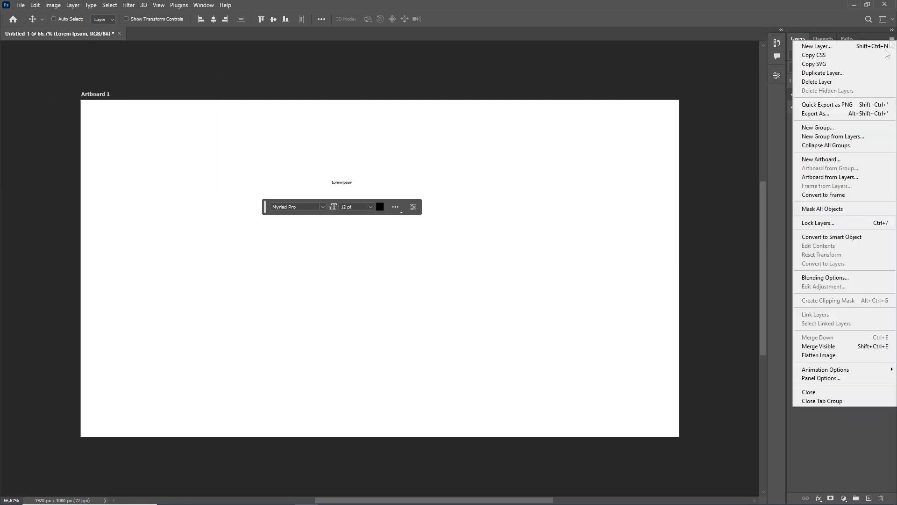
pyautogui.click(844, 398)
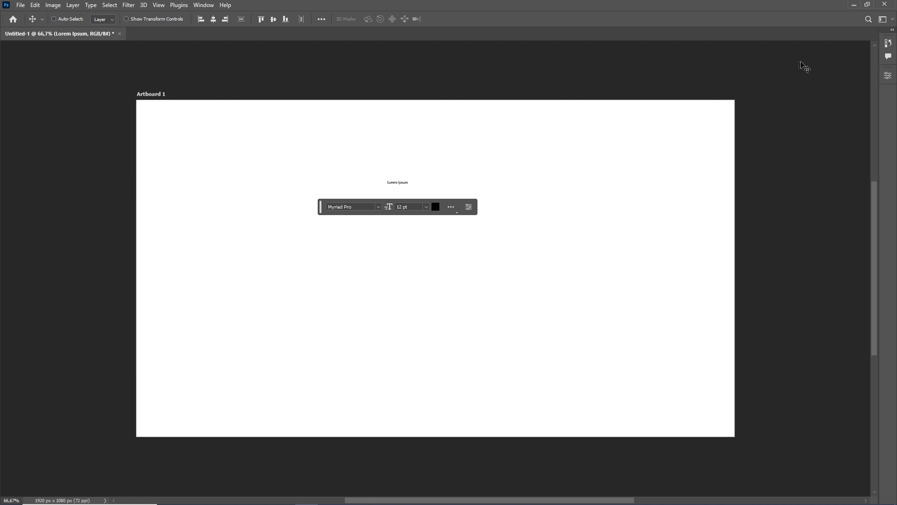
# - Reset the custom workspace to its saved panel layout
pyautogui.click(893, 19)
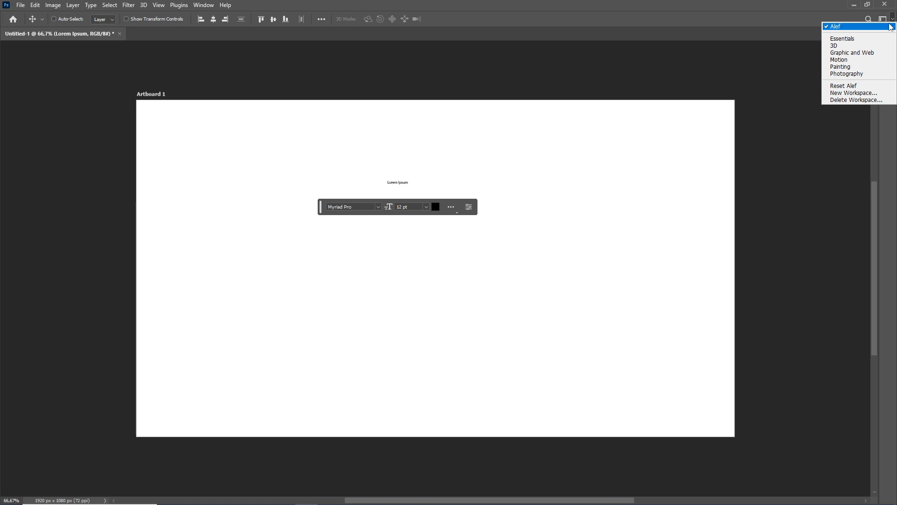
pyautogui.click(859, 86)
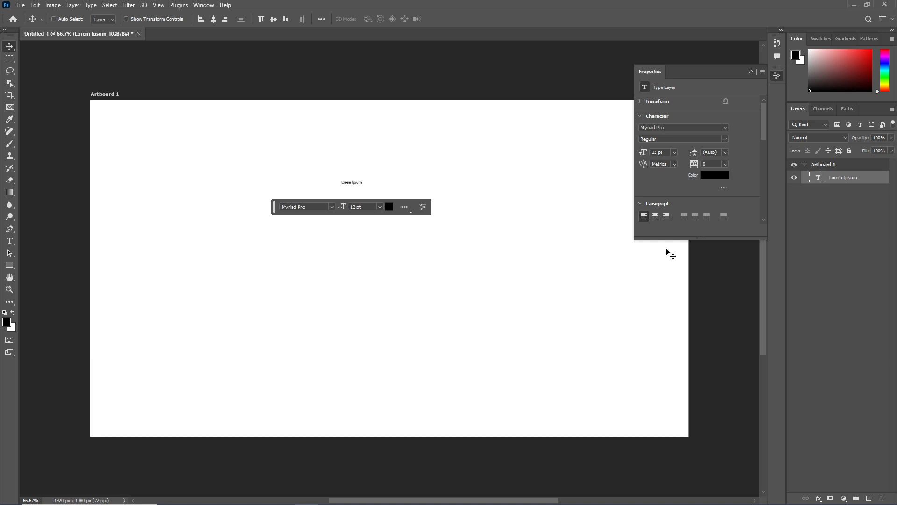
# - Add a layer above the text and paint a wide soft black stroke across it with a 481 px brush
pyautogui.click(869, 498)
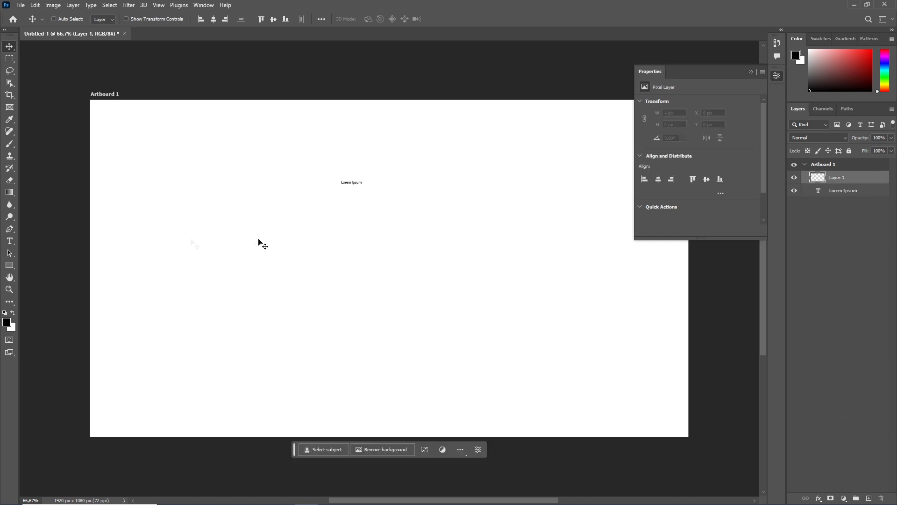
pyautogui.click(10, 270)
pyautogui.press('b')
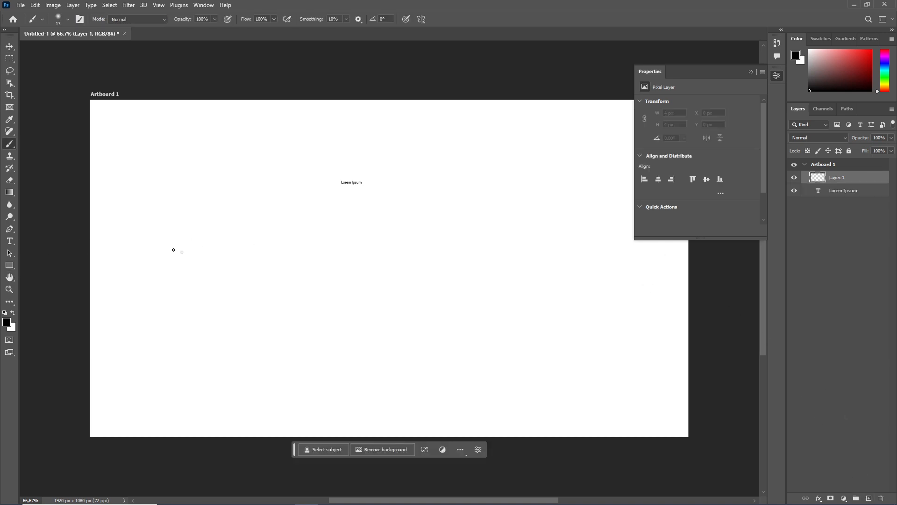
pyautogui.moveTo(257, 269)
pyautogui.mouseDown()
pyautogui.moveTo(489, 250)
pyautogui.moveTo(431, 204)
pyautogui.moveTo(401, 280)
pyautogui.mouseUp()
# - Add another layer and paint a soft light red area of about 1380 x 895 px over the black stroke
pyautogui.click(868, 497)
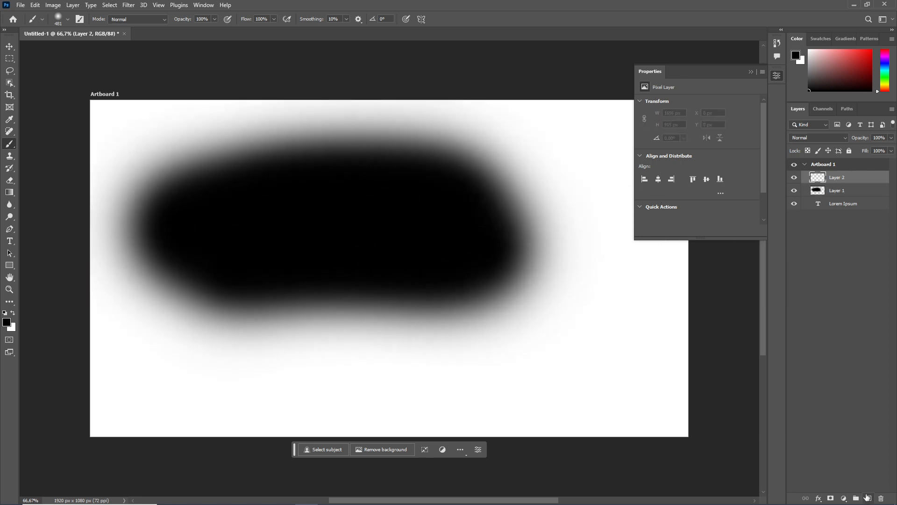
pyautogui.click(842, 49)
pyautogui.moveTo(537, 154)
pyautogui.mouseDown()
pyautogui.moveTo(369, 195)
pyautogui.moveTo(401, 256)
pyautogui.mouseUp()
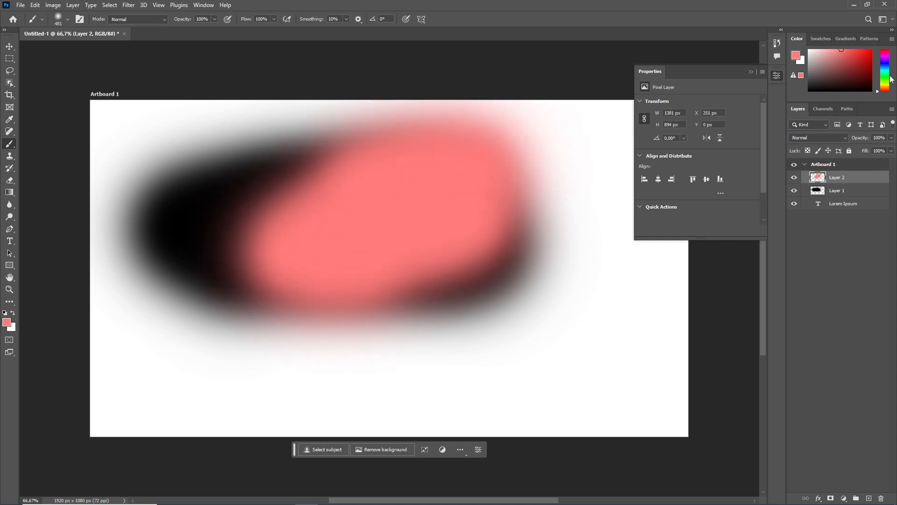
# - Add a third paint layer and brush a soft light blue area of about 1130 x 915 px over the lower right of the red
pyautogui.click(869, 498)
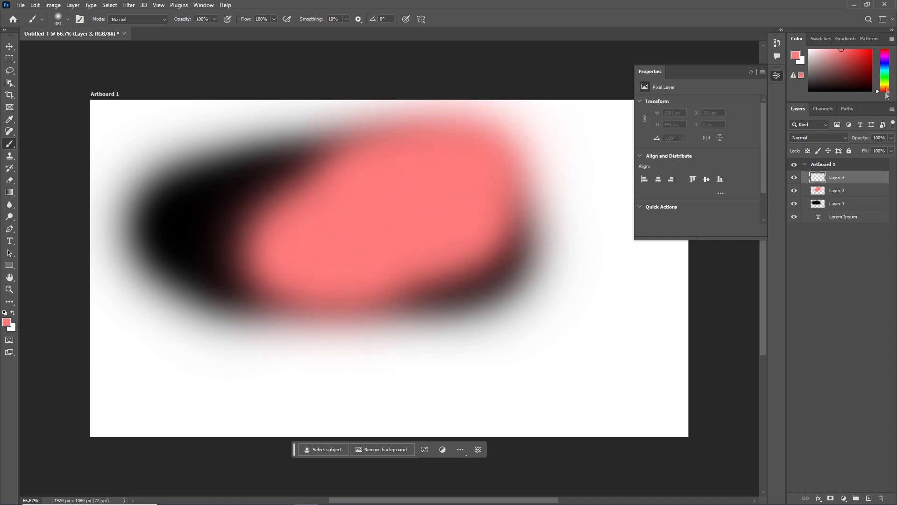
pyautogui.click(884, 66)
pyautogui.moveTo(433, 279)
pyautogui.mouseDown()
pyautogui.moveTo(509, 278)
pyautogui.moveTo(456, 276)
pyautogui.mouseUp()
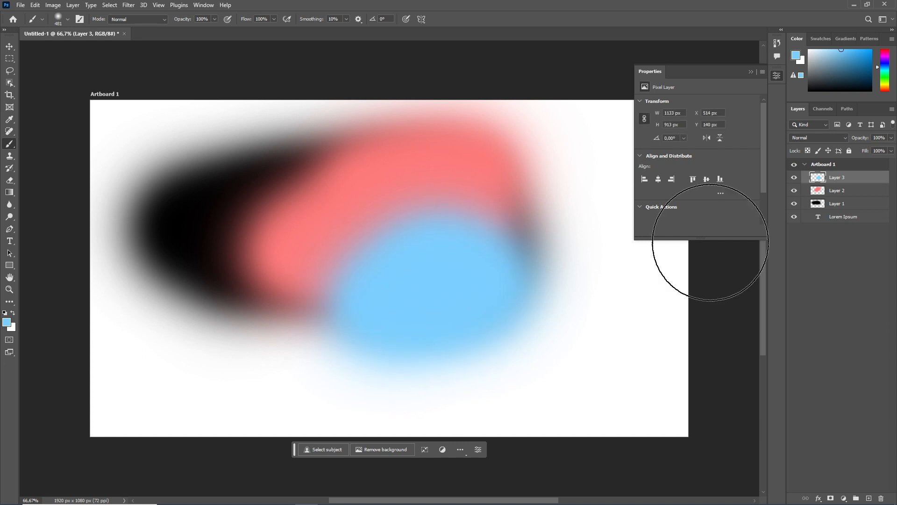
# - Move the blue layer to the lower right, the red layer to the lower left and the black layer down, uncovering the text
pyautogui.click(11, 49)
pyautogui.moveTo(314, 243); pyautogui.dragTo(487, 281)
pyautogui.click(847, 193)
pyautogui.moveTo(456, 233); pyautogui.dragTo(215, 374)
pyautogui.click(837, 204)
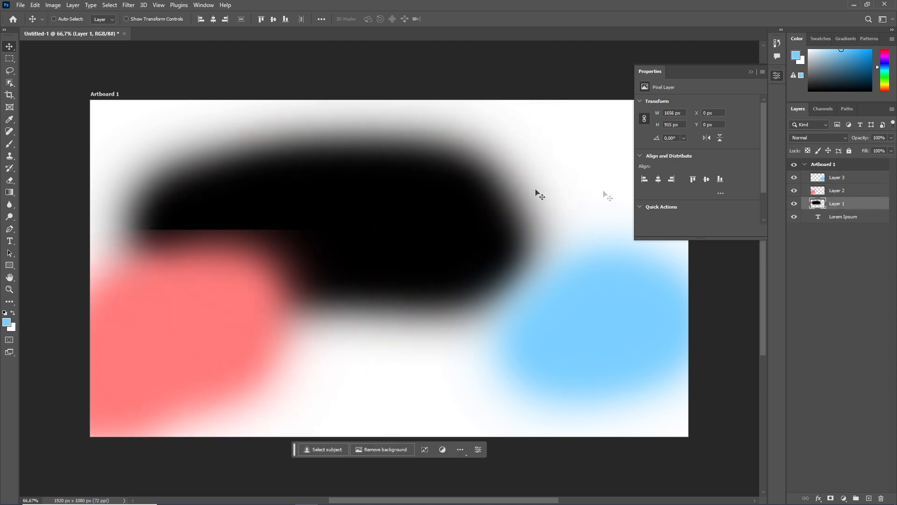
pyautogui.moveTo(359, 203); pyautogui.dragTo(400, 322)
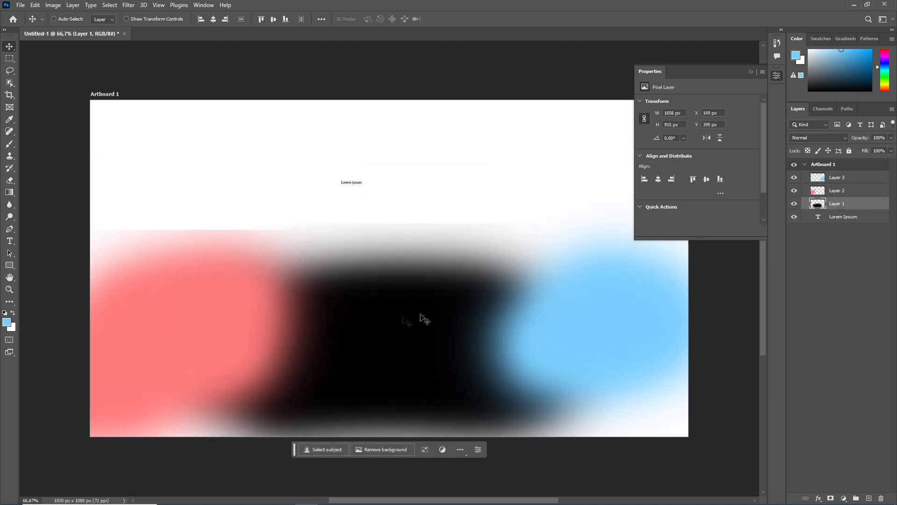
# - Delete the three paint layers and the Lorem Ipsum text layer from the artboard
pyautogui.click(842, 183)
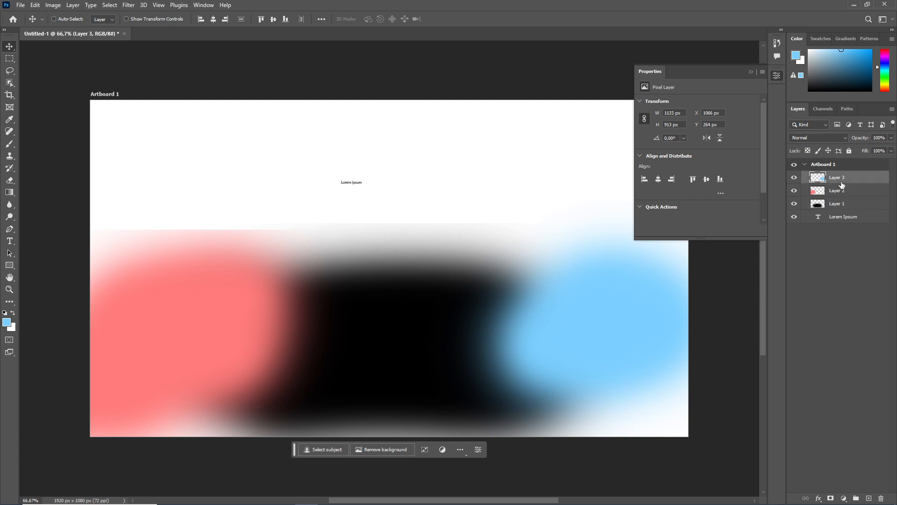
pyautogui.press('Delete')
pyautogui.press('Delete')
pyautogui.press('Delete')
pyautogui.press('Delete')
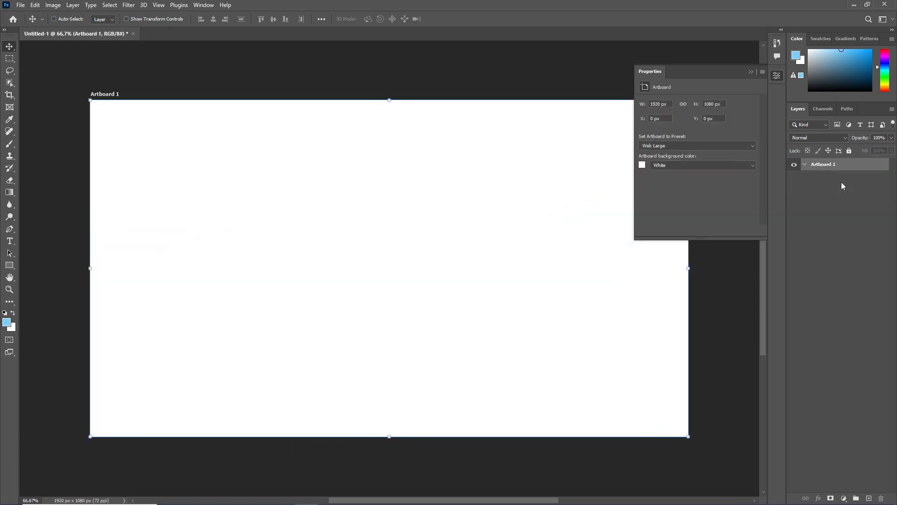
# - On a new layer, draw a light blue square of about 318 x 318 px and round its corners to about 73 px
pyautogui.click(869, 499)
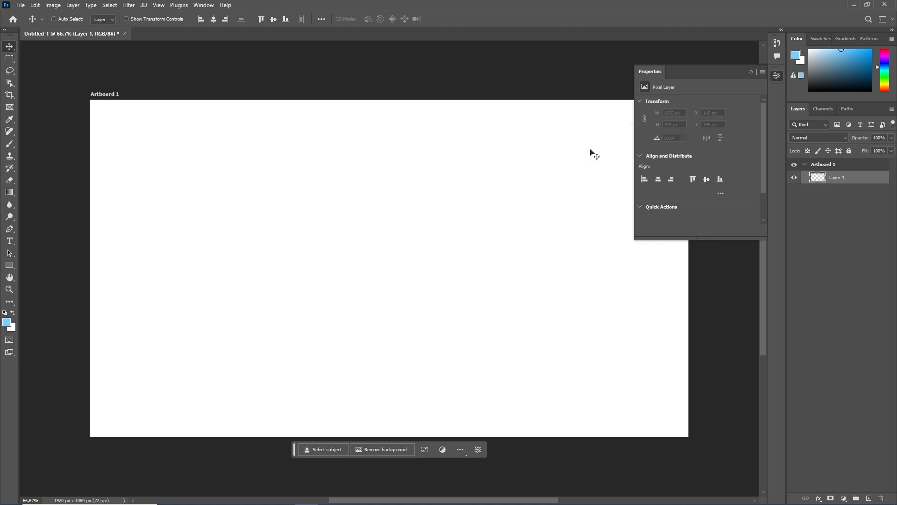
pyautogui.click(750, 72)
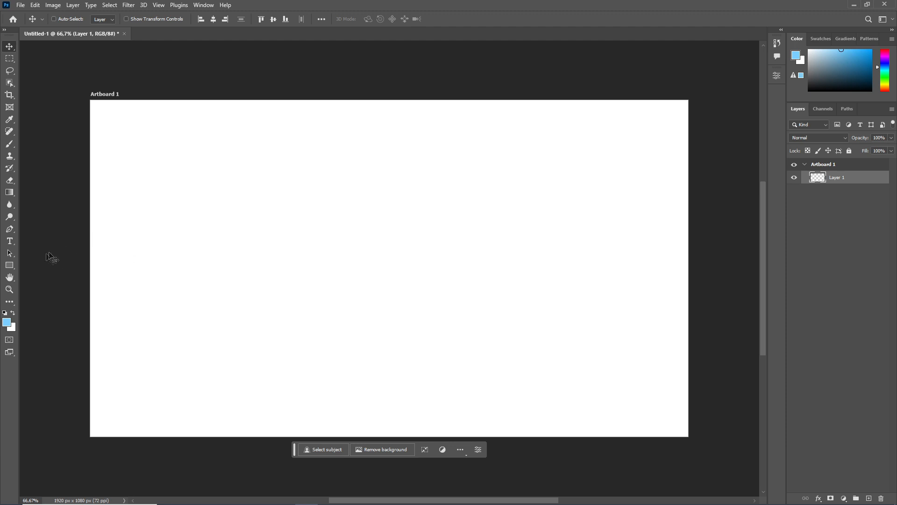
pyautogui.click(5, 267)
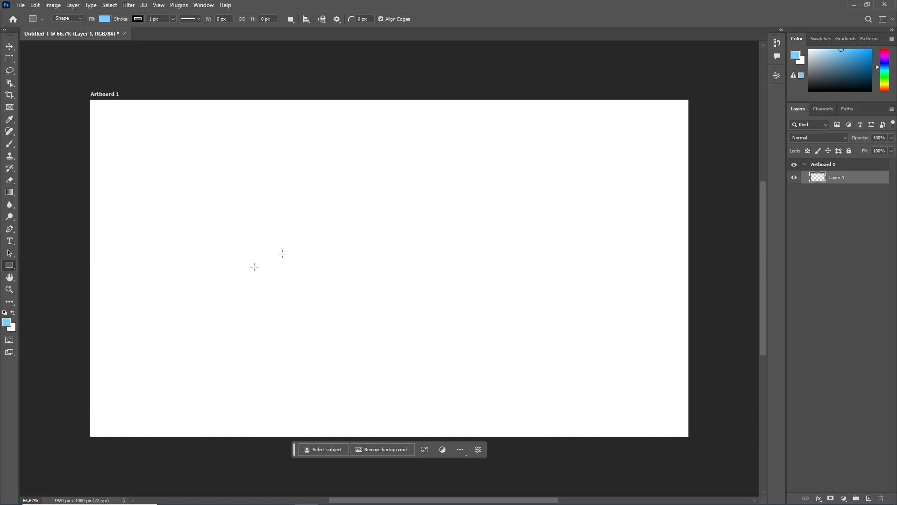
pyautogui.moveTo(254, 183); pyautogui.dragTo(353, 280)
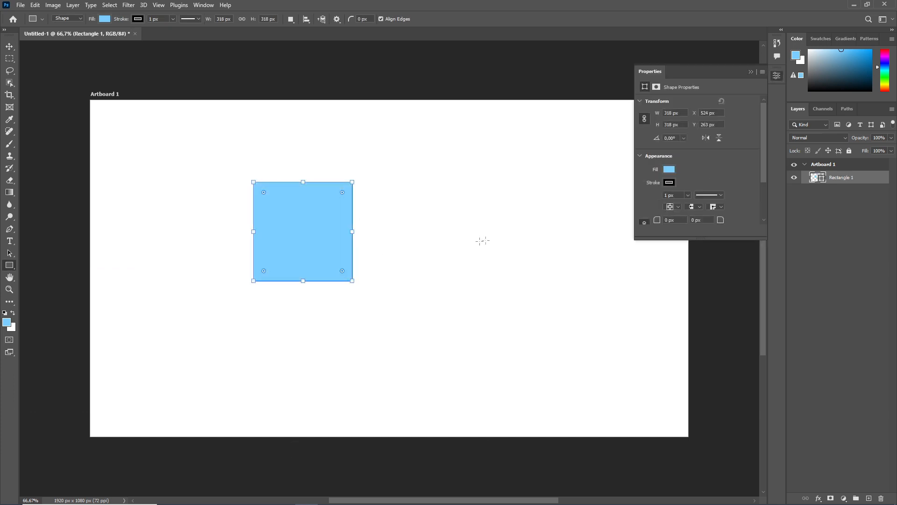
pyautogui.moveTo(342, 193)
pyautogui.mouseDown()
pyautogui.moveTo(319, 211)
pyautogui.moveTo(342, 192)
pyautogui.moveTo(330, 205)
pyautogui.mouseUp()
pyautogui.click(841, 164)
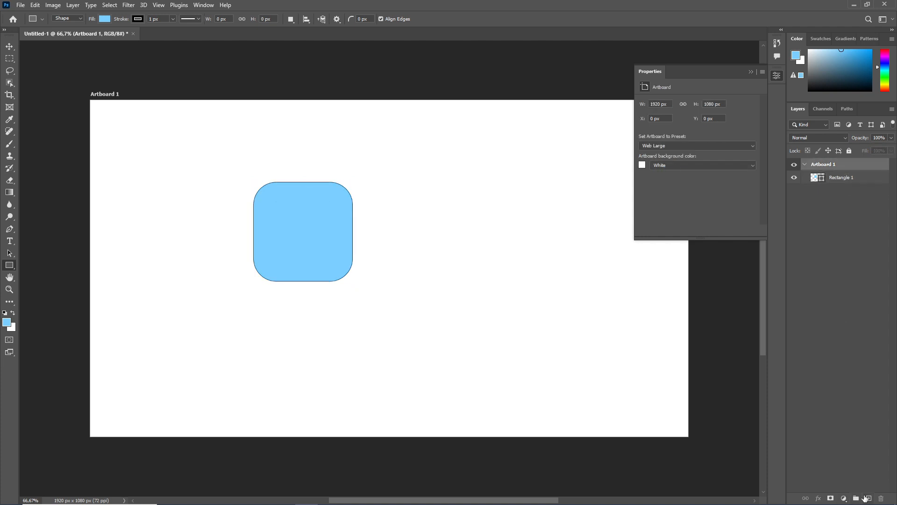
# - Add another layer and draw a light blue circle with the Ellipse tool just right of the rounded square
pyautogui.click(868, 499)
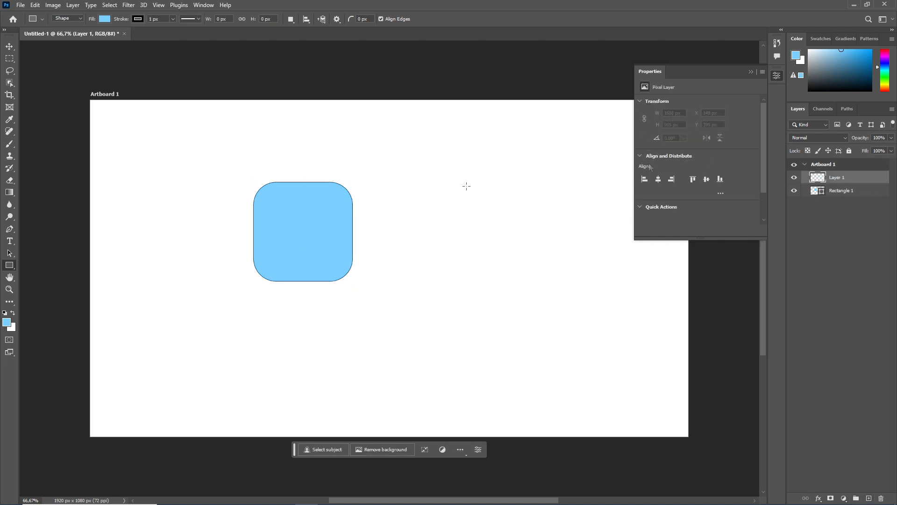
pyautogui.rightClick(9, 265)
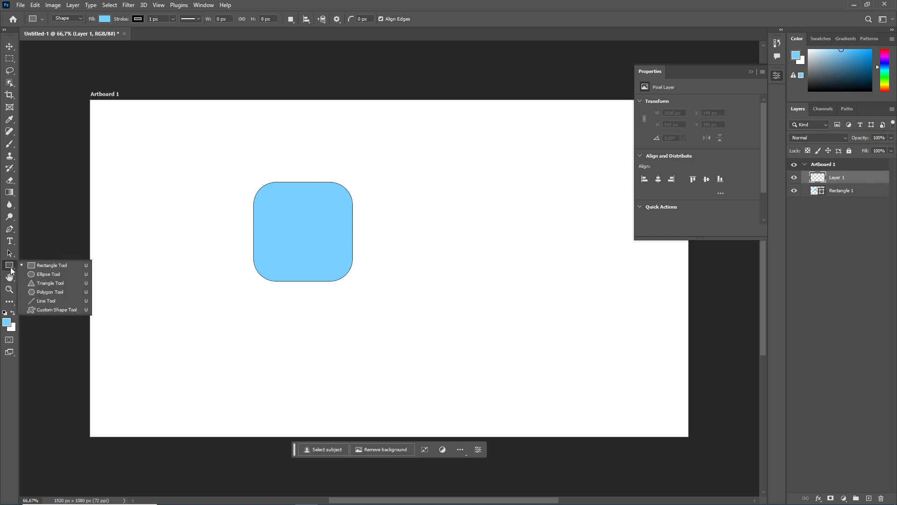
pyautogui.click(57, 274)
pyautogui.moveTo(393, 188); pyautogui.dragTo(530, 293)
pyautogui.click(859, 190)
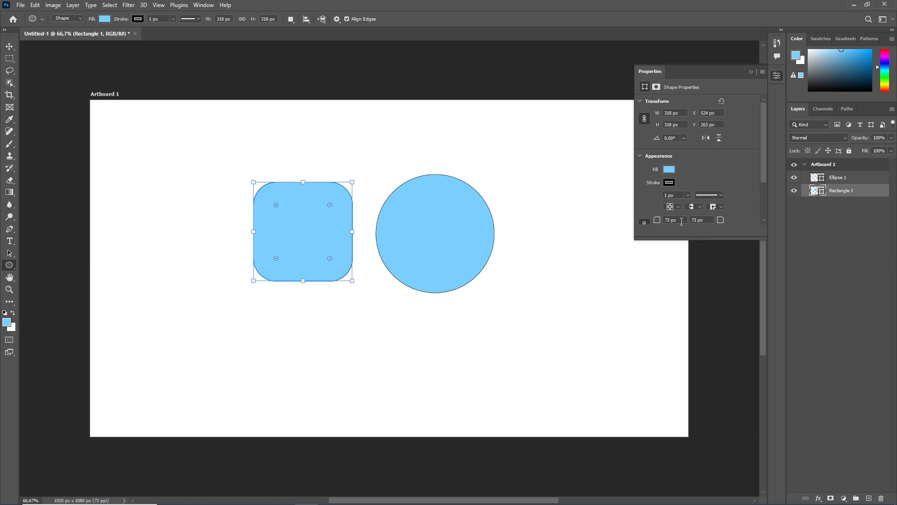
pyautogui.click(855, 167)
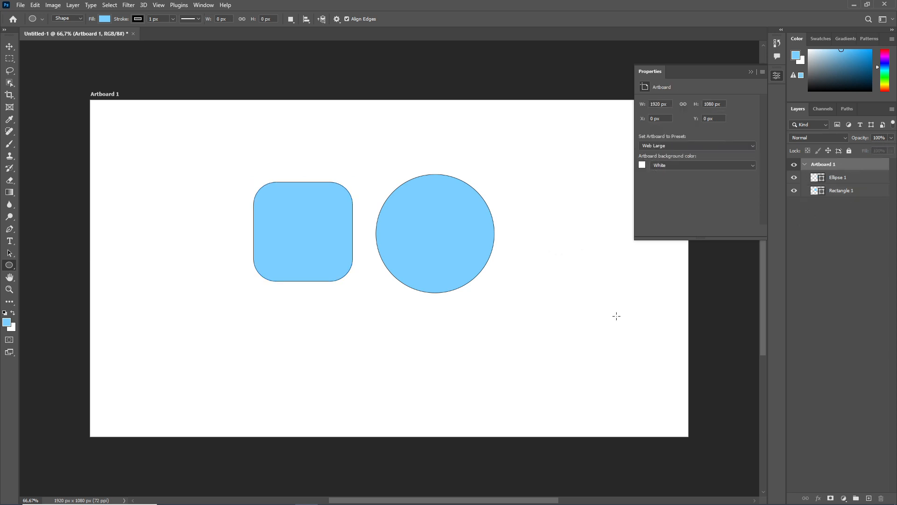